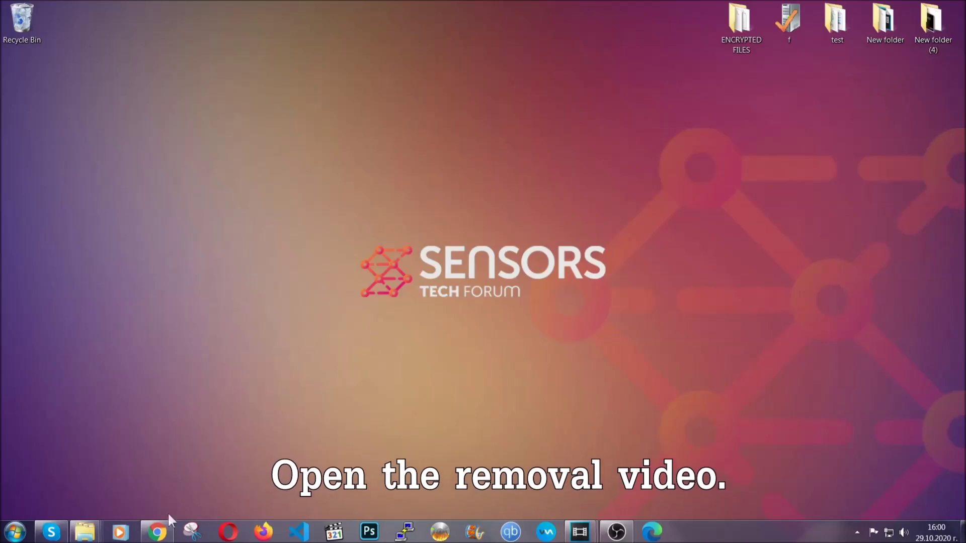
Return to the YouTube adware removal video and follow the Full Removal Guide link in its description.
click(162, 530)
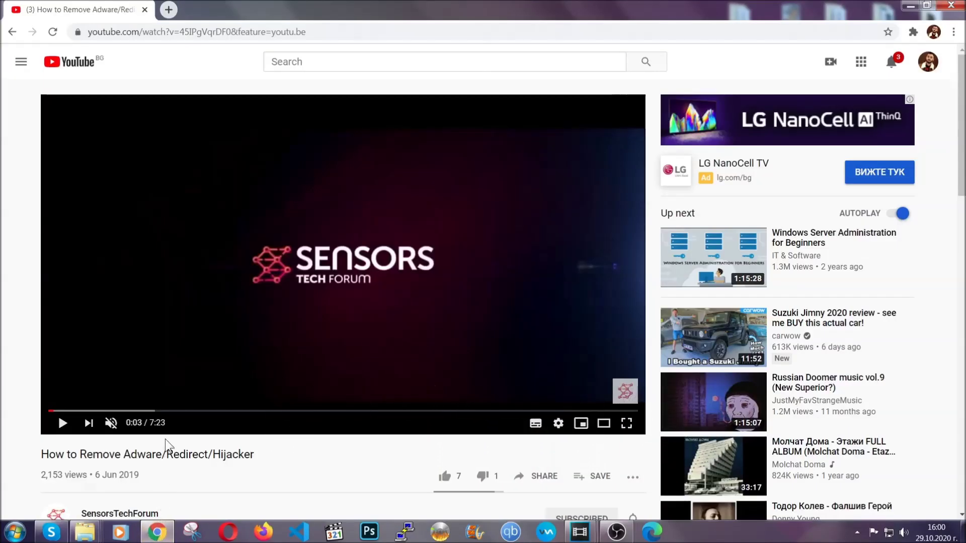
scroll(194, 358, down, 5)
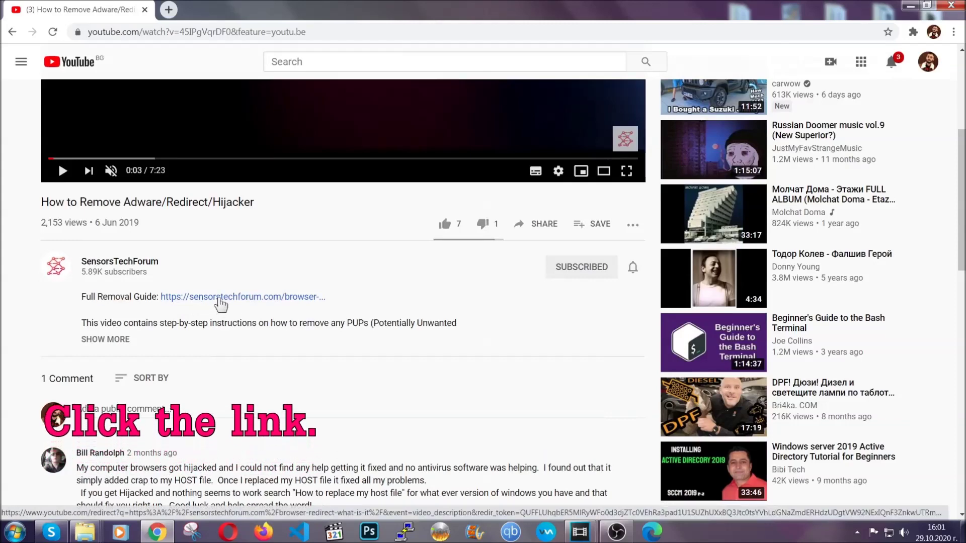
click(221, 297)
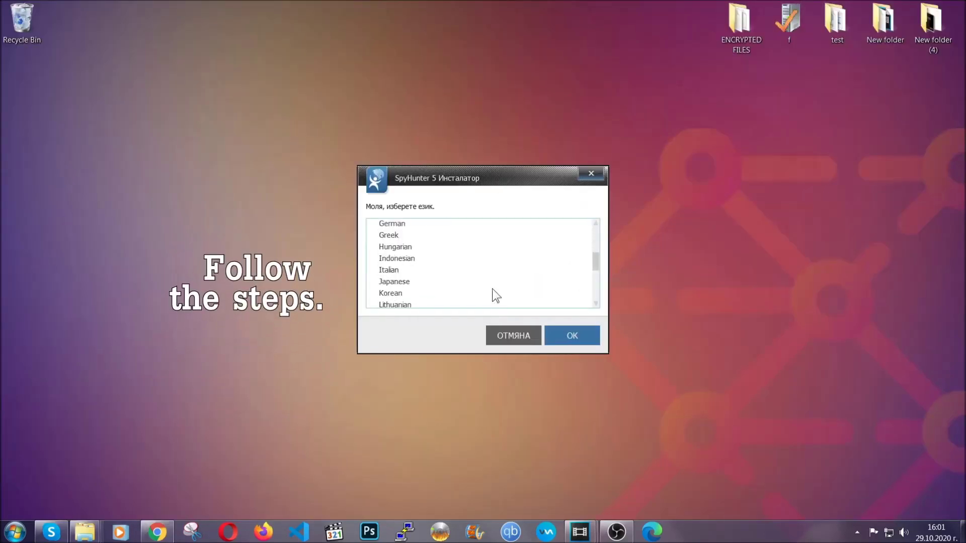
Choose English, accept the EULA and Privacy Policy, and start the SpyHunter 5 installation.
scroll(478, 296, down, 2)
scroll(491, 296, up, 4)
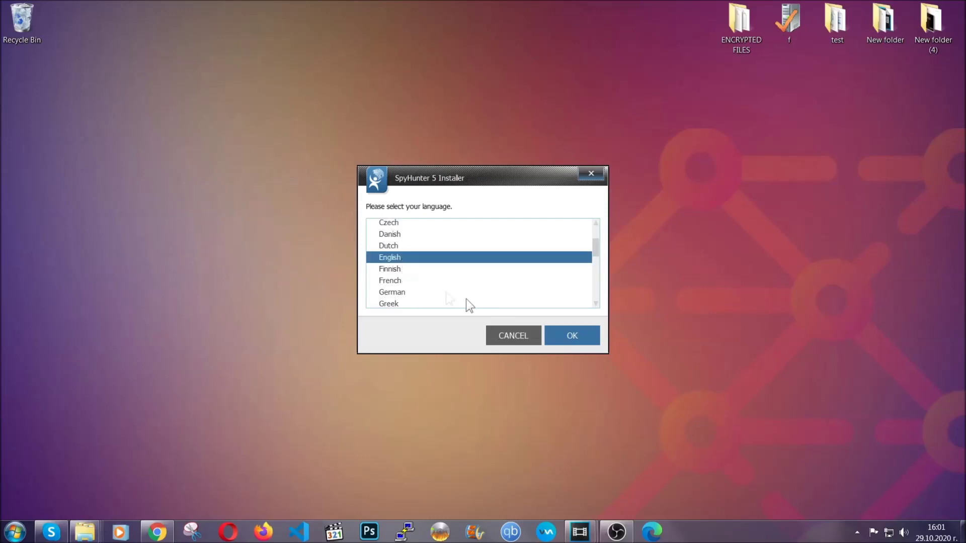
click(565, 334)
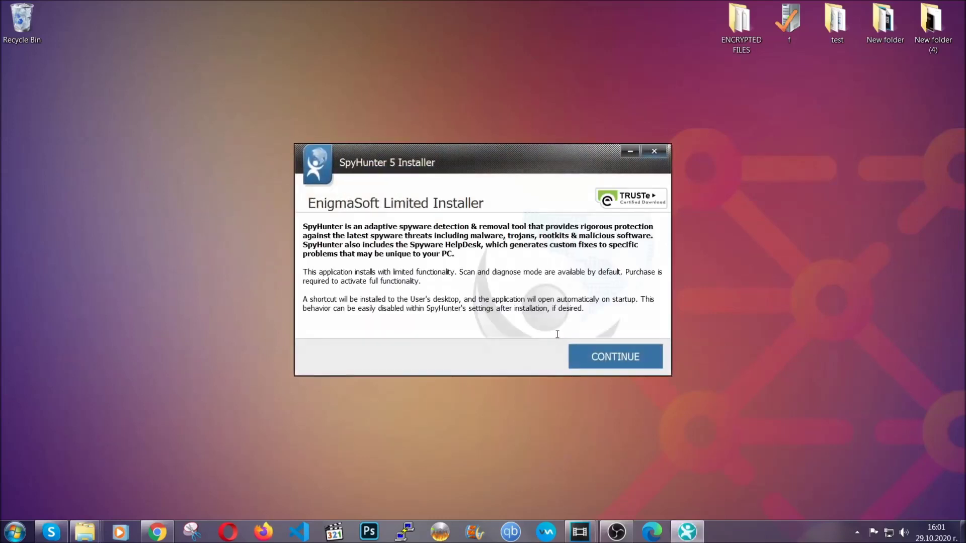
click(580, 352)
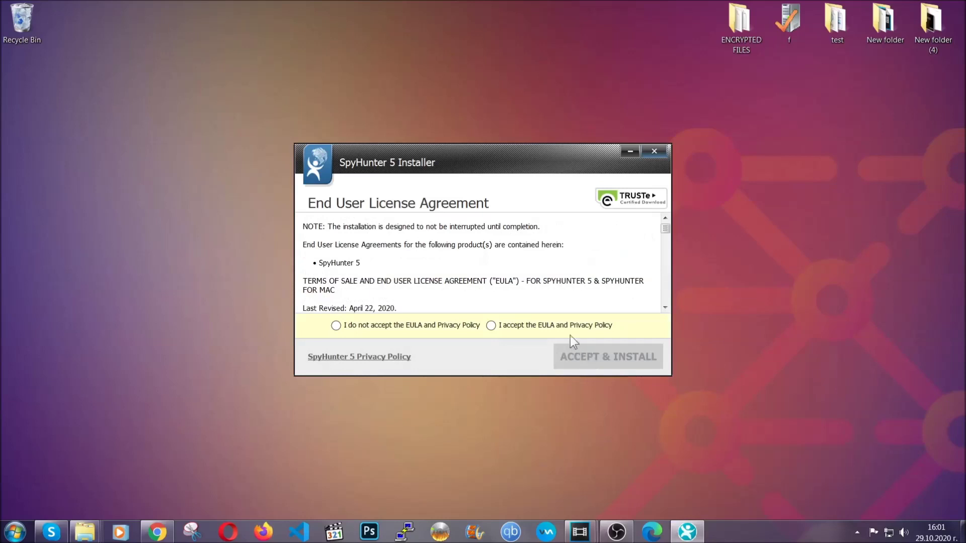
click(566, 324)
click(581, 352)
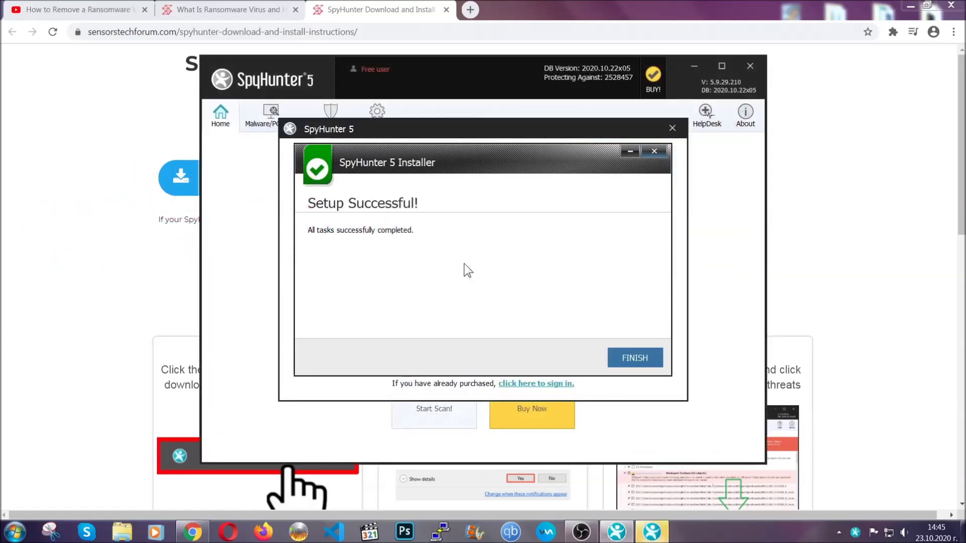
Finish the SpyHunter 5 Setup Successful window so the first threat scan begins.
click(617, 359)
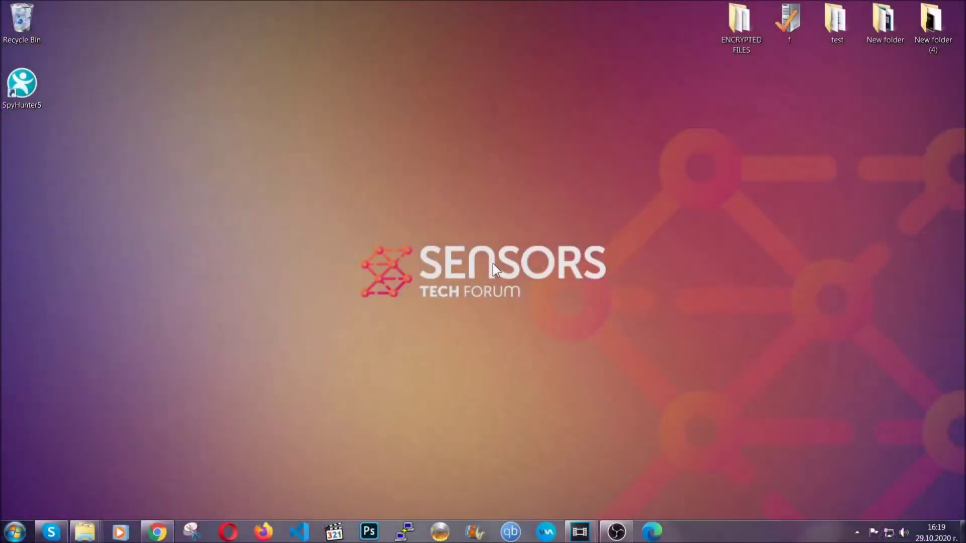
Run APPWIZ.CPL, uninstall SUSPICIOUS PROGRAM and confirm the successful removal.
key(super+r)
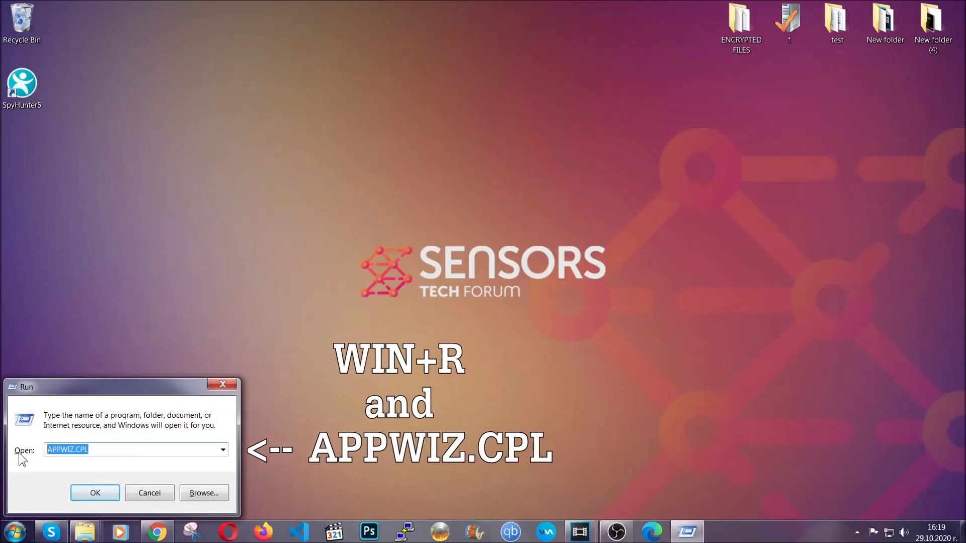
click(94, 489)
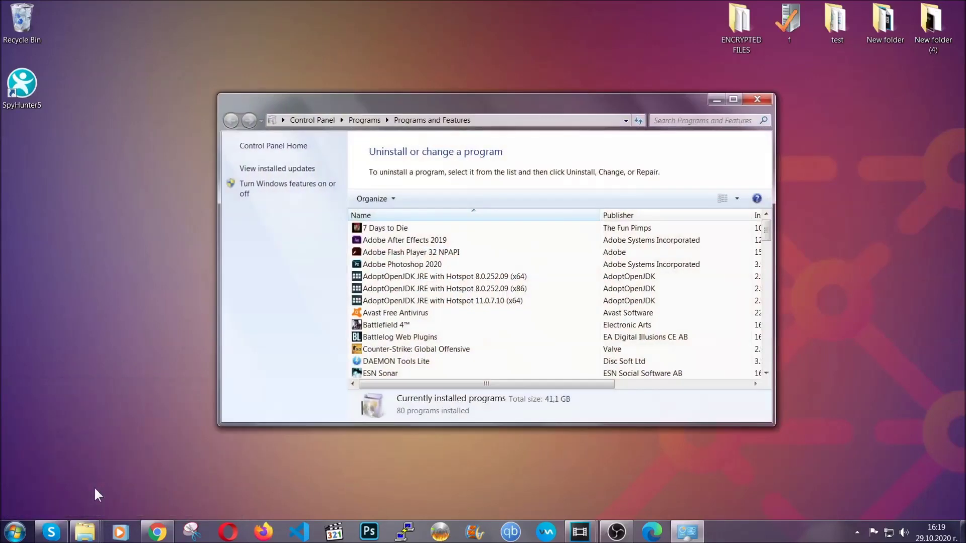
scroll(508, 268, down, 20)
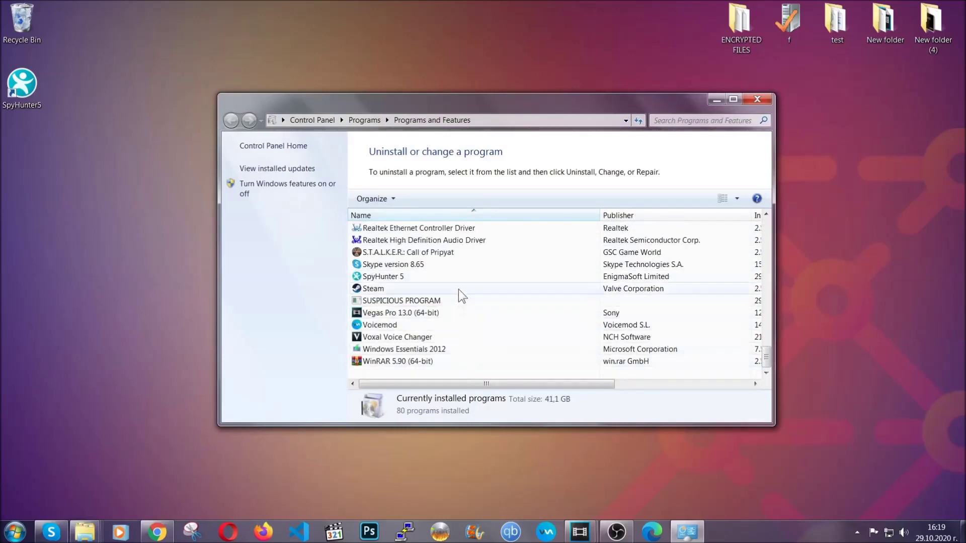
click(412, 301)
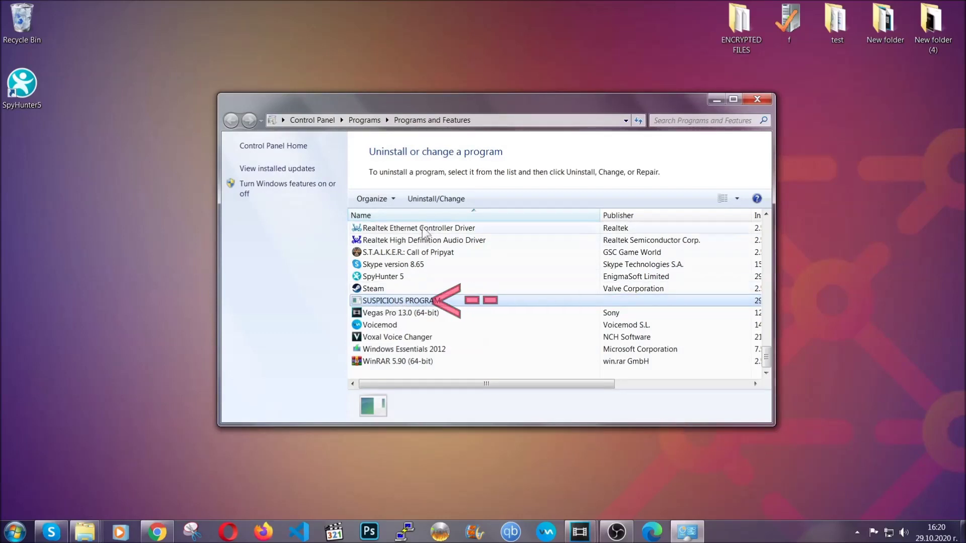
click(428, 197)
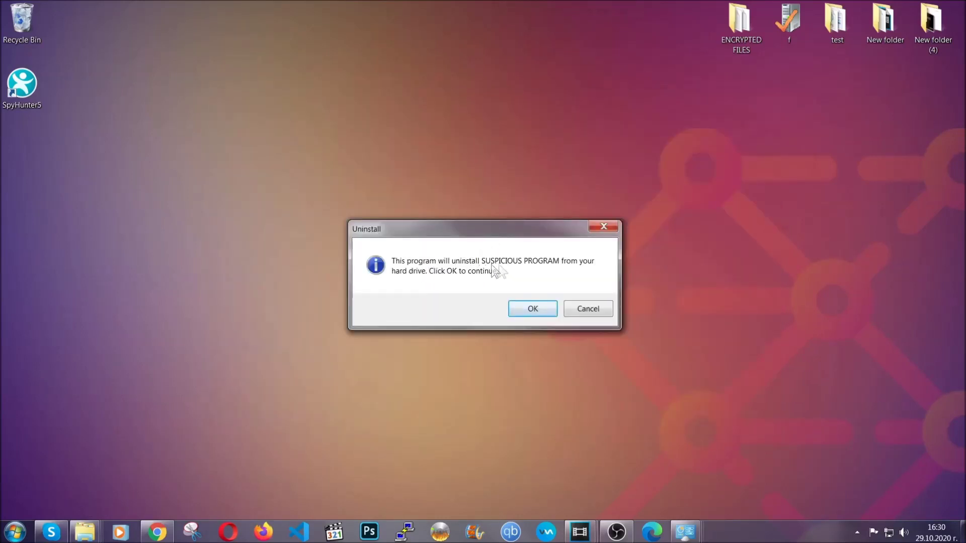
click(526, 309)
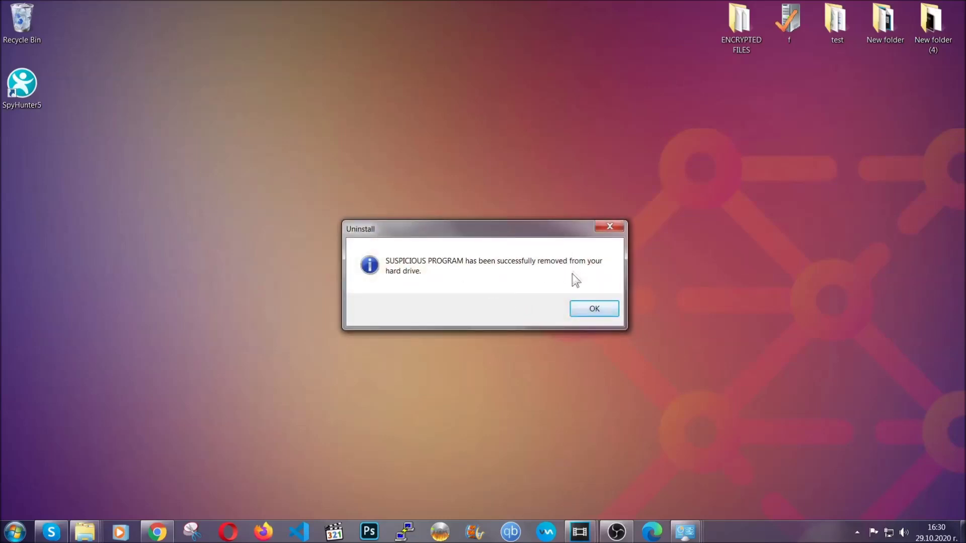
click(580, 306)
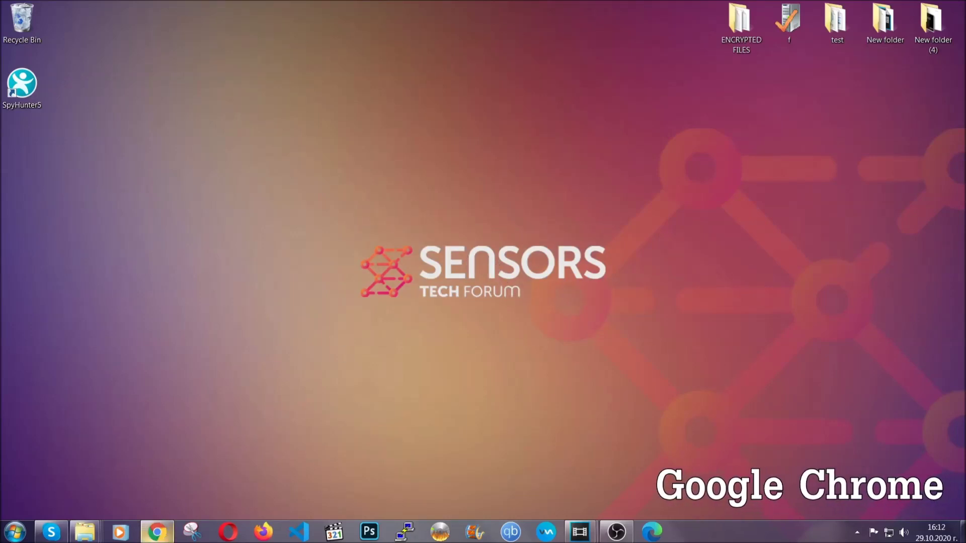
At chrome://settings/clearBrowserData, clear All time browsing data with Passwords left unticked.
click(164, 537)
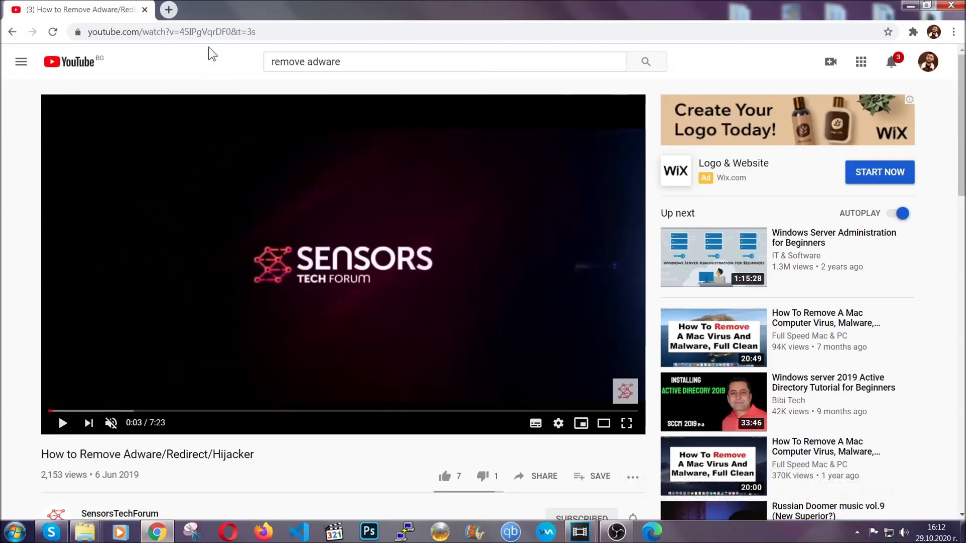
click(209, 34)
text(chro)
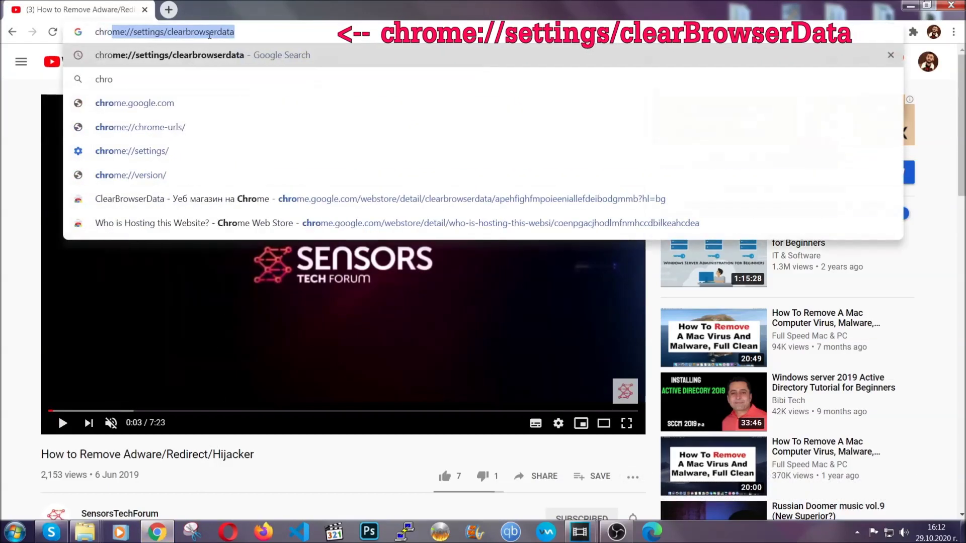
text(me:/)
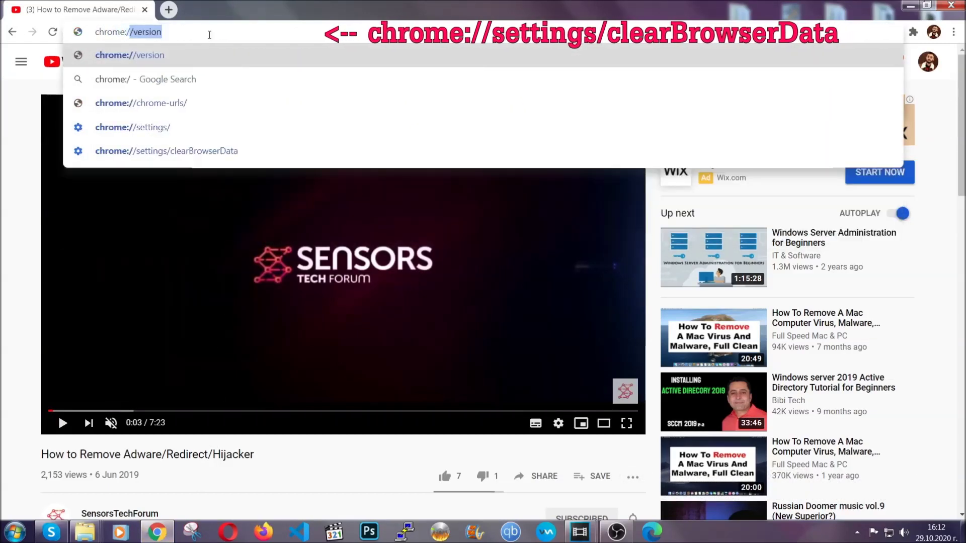
text(/setting)
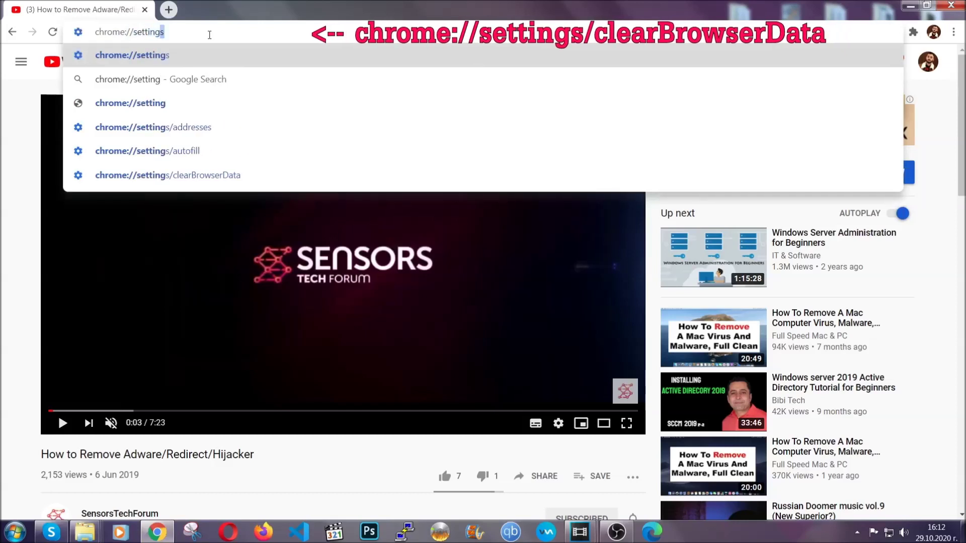
text(s/ce)
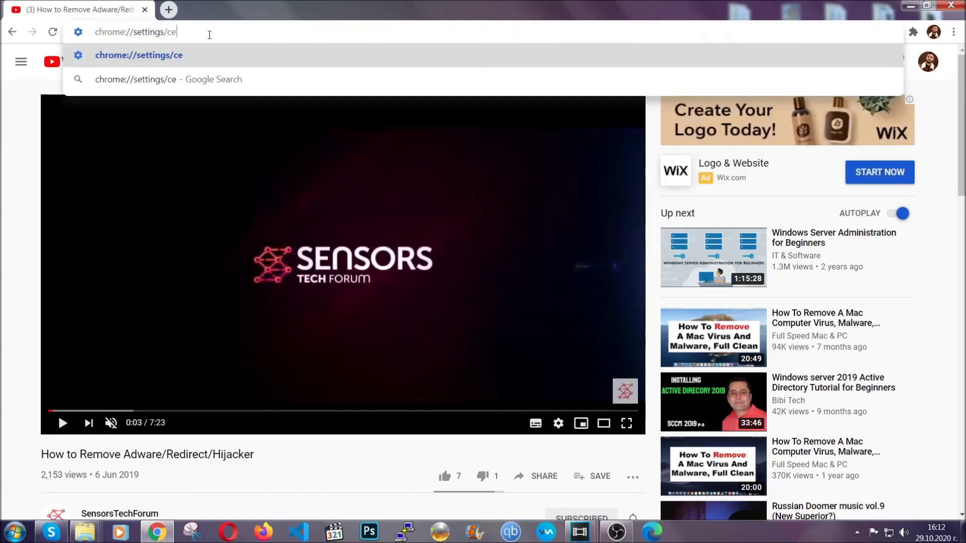
key(BackSpace)
text(learBrowserData)
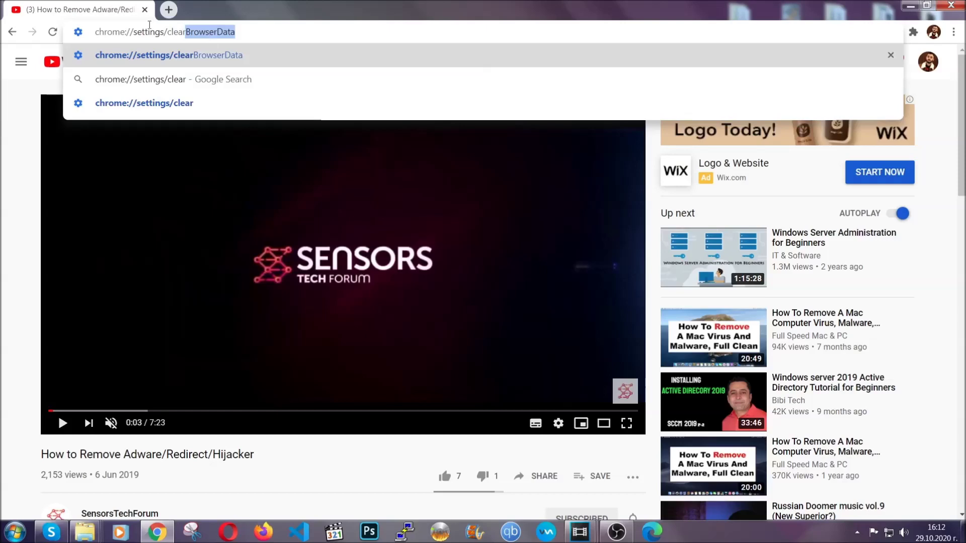
click(141, 53)
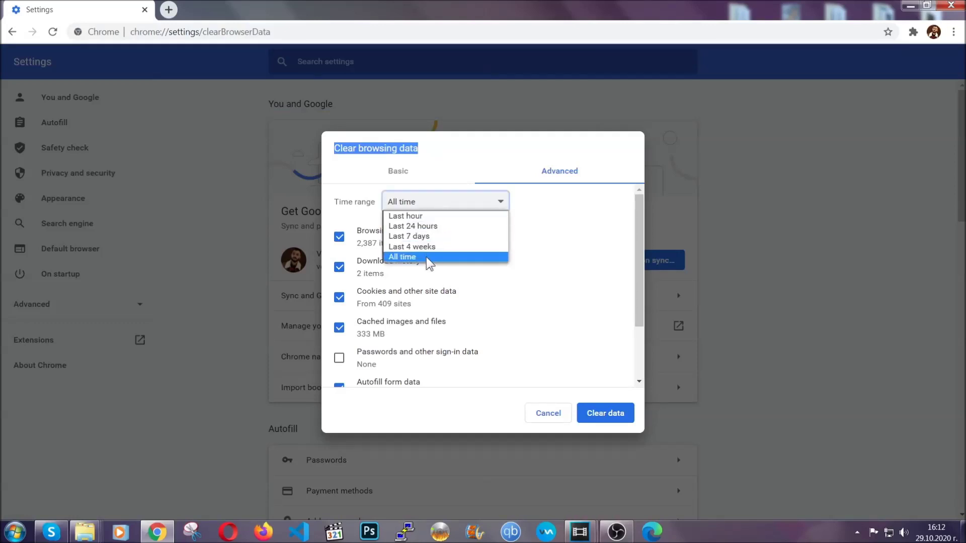
click(426, 257)
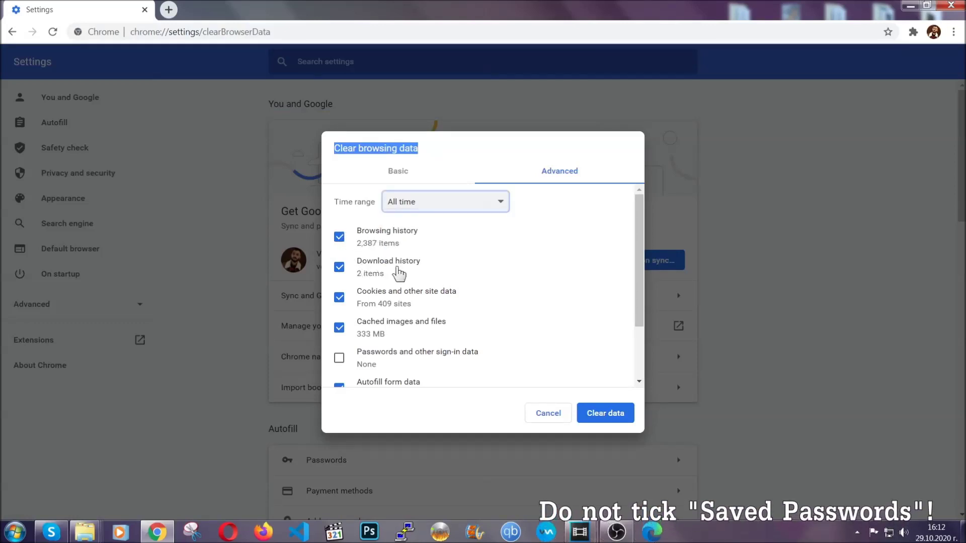
scroll(382, 319, down, 2)
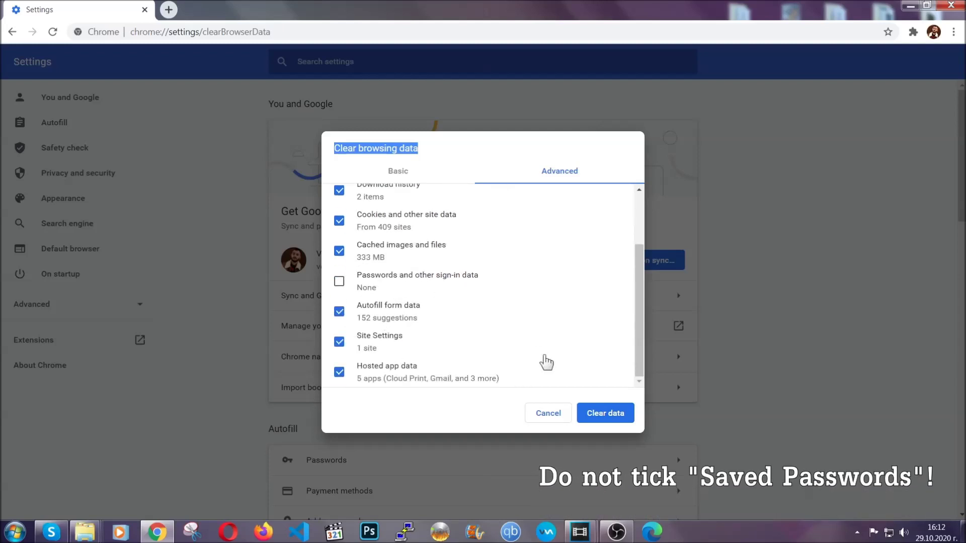
click(594, 413)
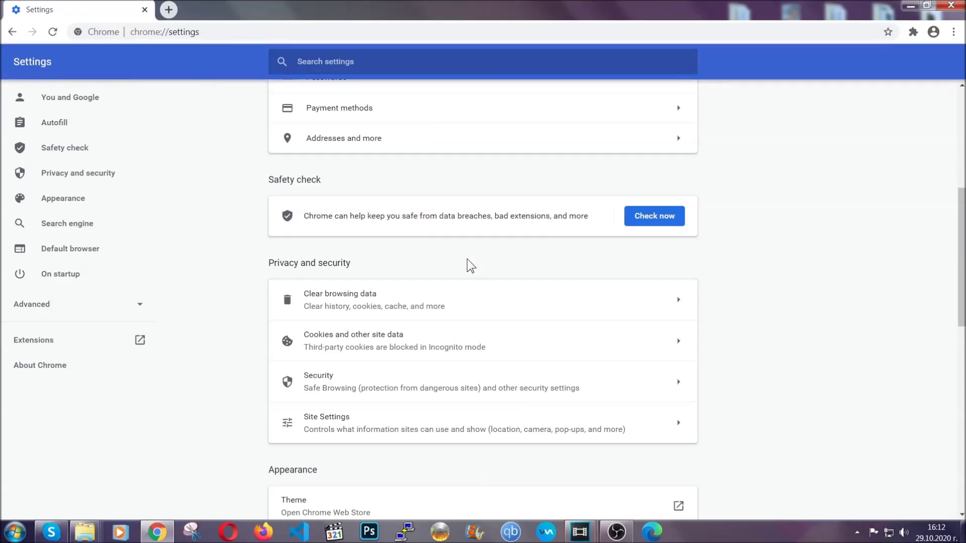
Remove the Bulk Media Downloader extension from Chrome's extensions page, then minimize Chrome.
click(954, 33)
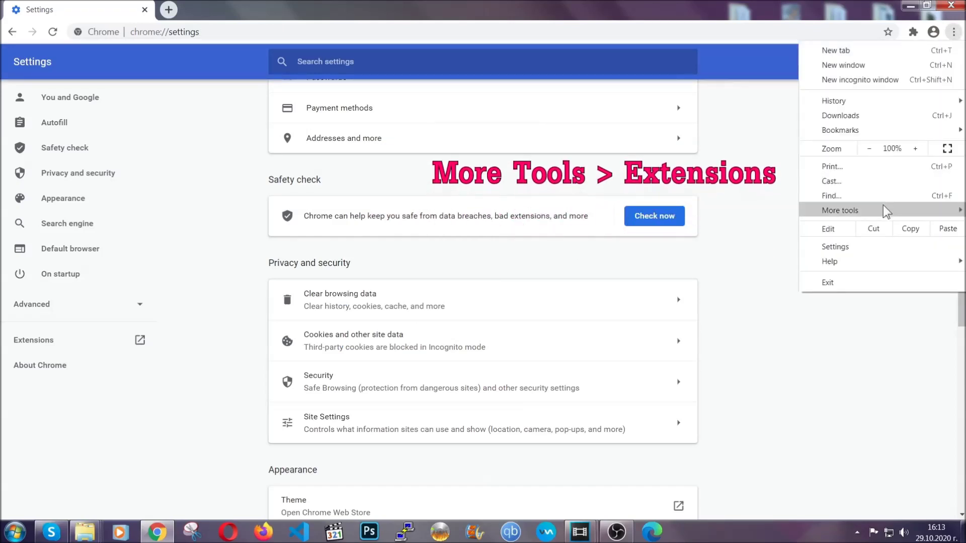
mouse_move(883, 206)
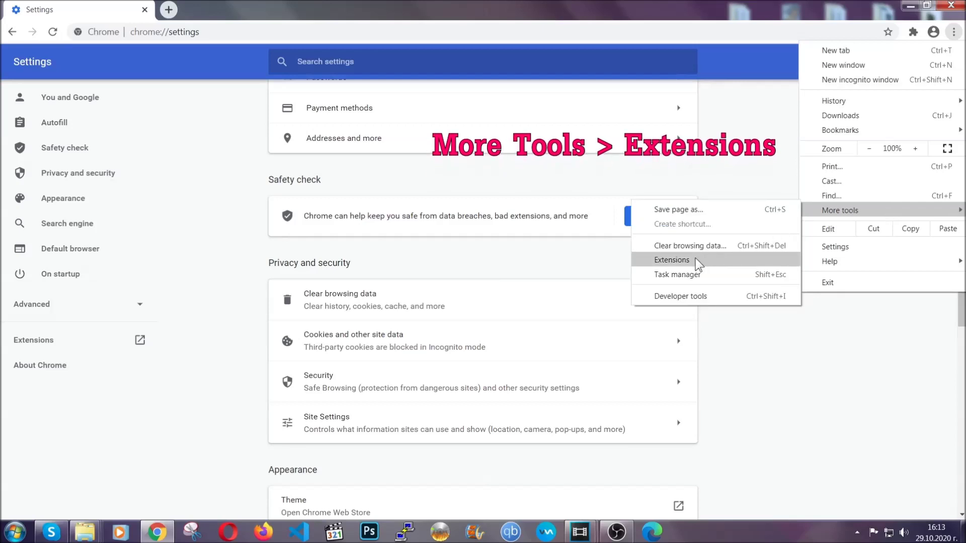
click(672, 260)
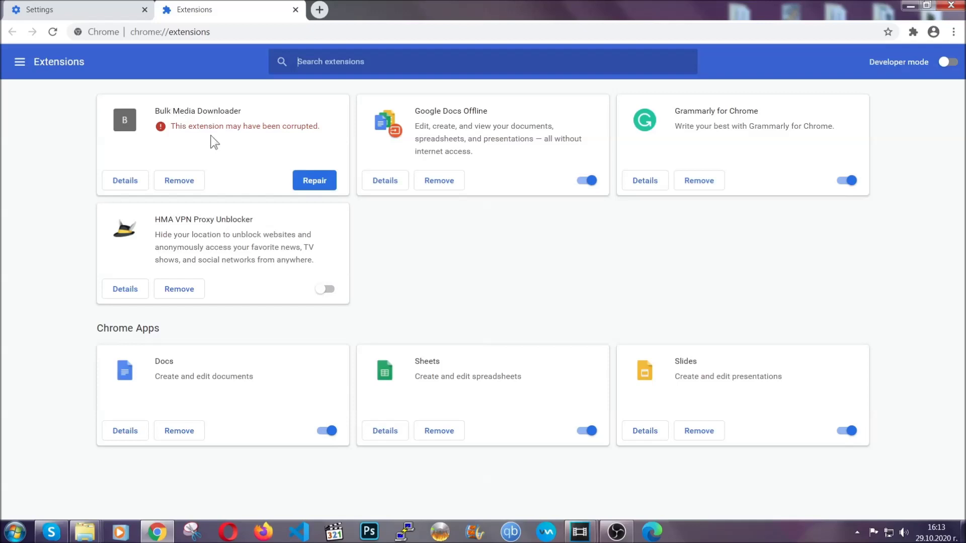
click(179, 180)
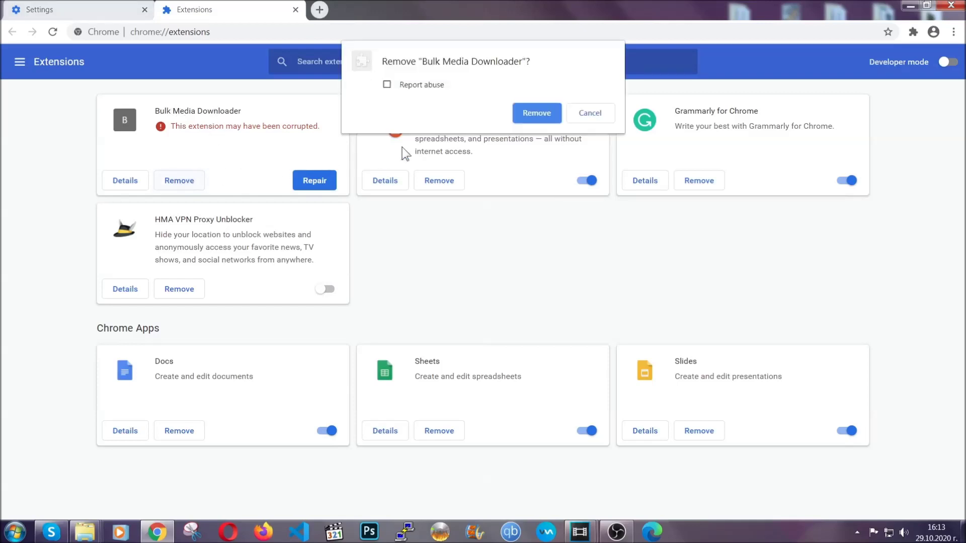
click(523, 113)
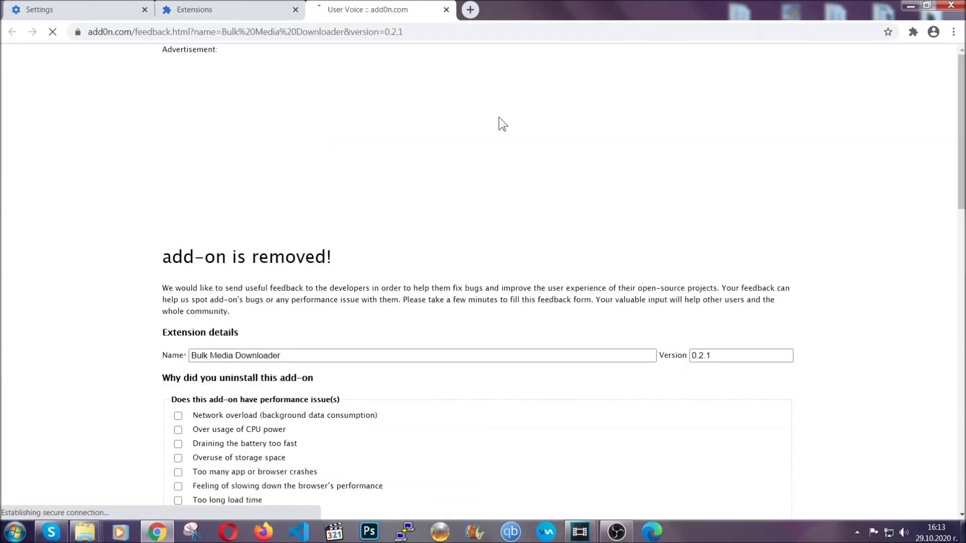
click(244, 11)
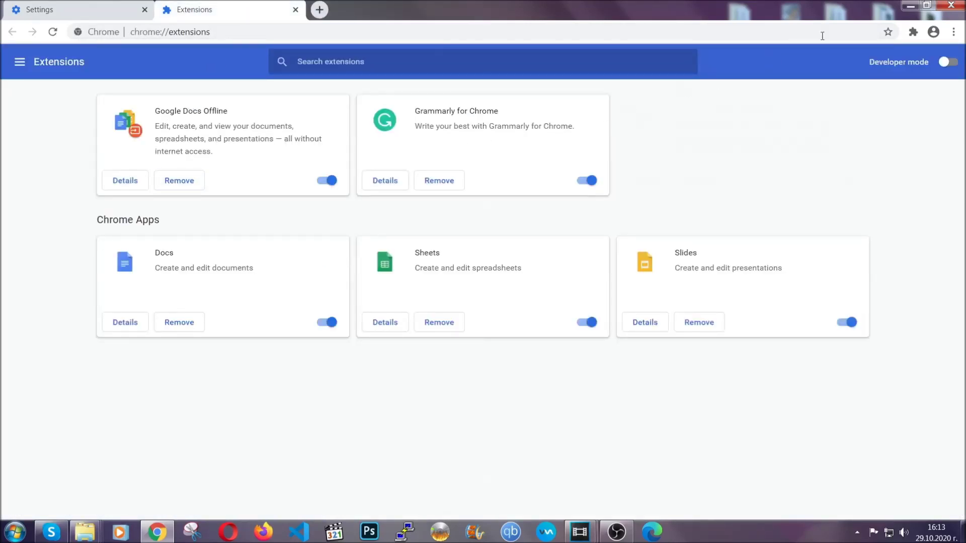
click(902, 6)
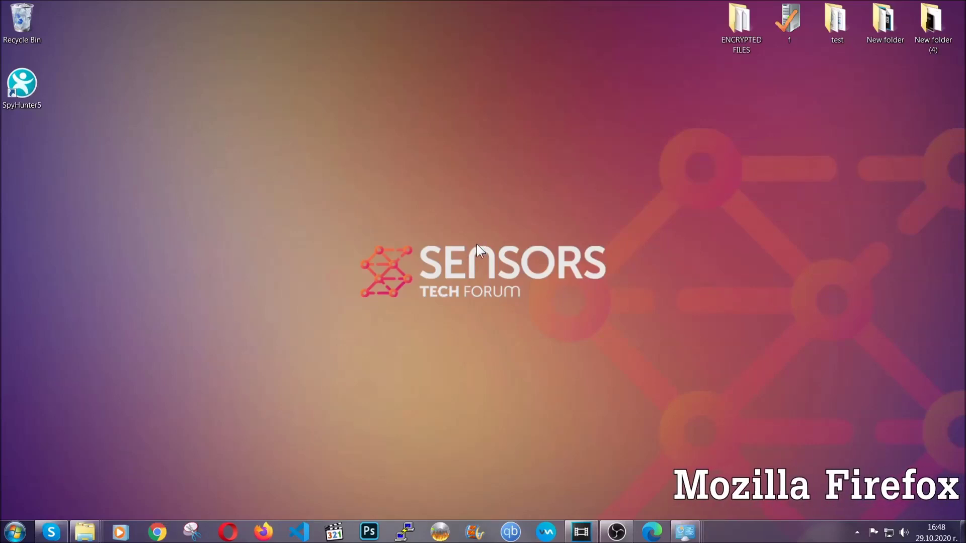
Launch Firefox, load about:support, and choose Refresh Firefox.
click(263, 531)
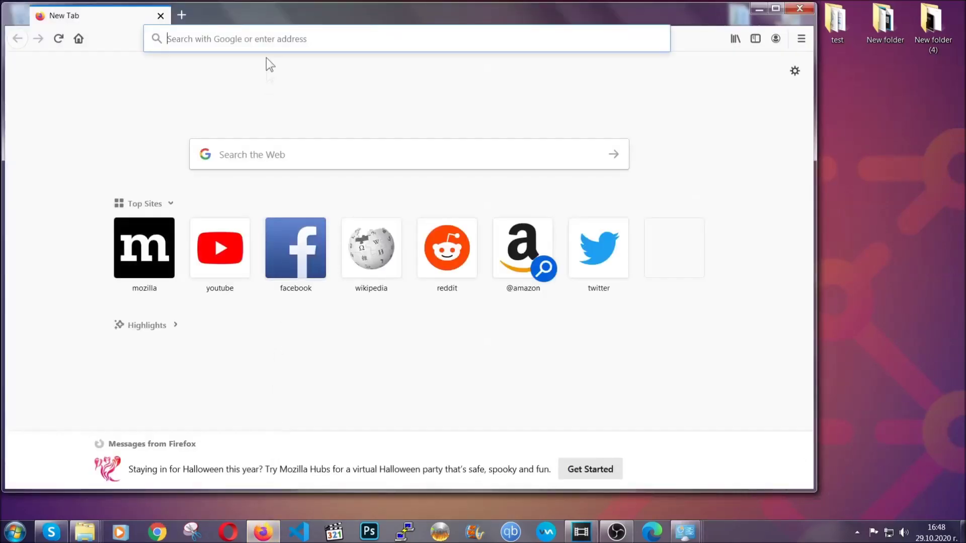
click(266, 39)
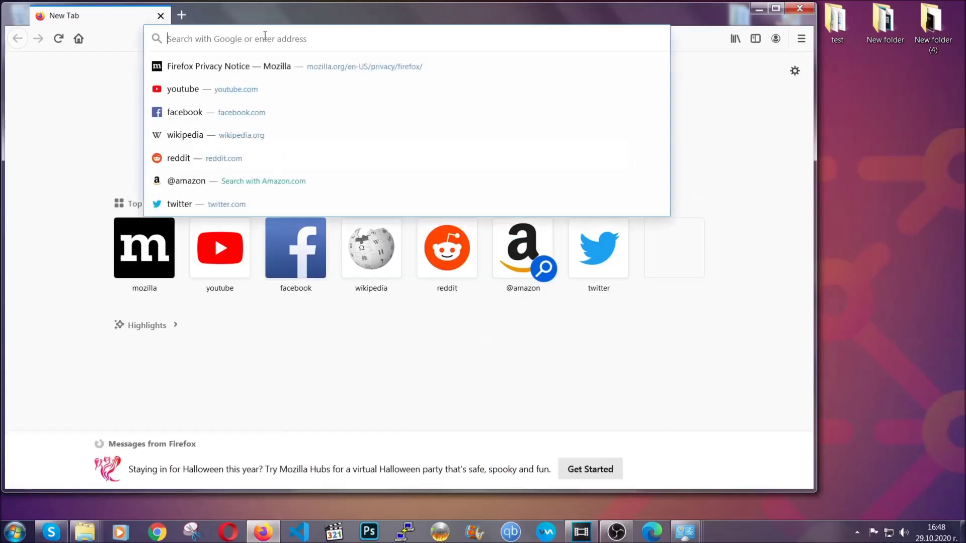
text(about:support)
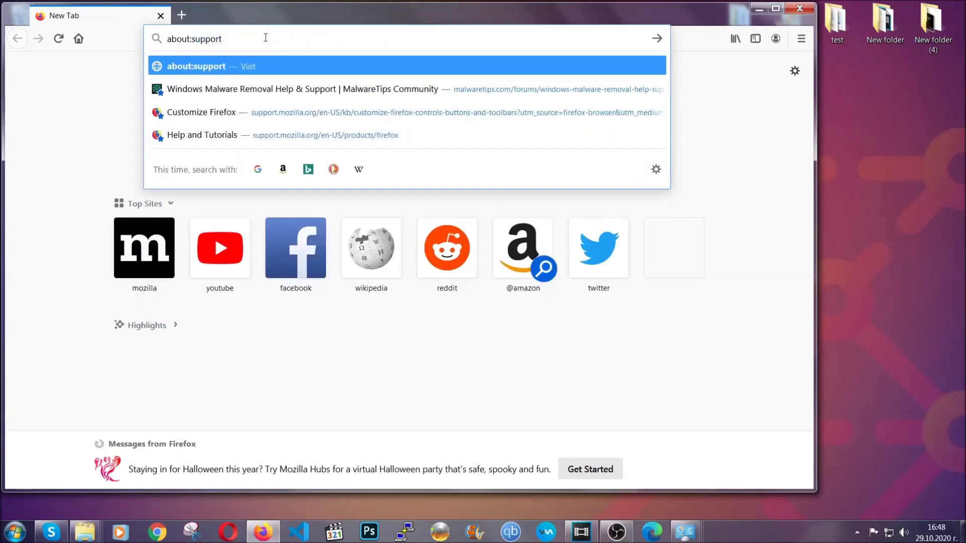
key(Return)
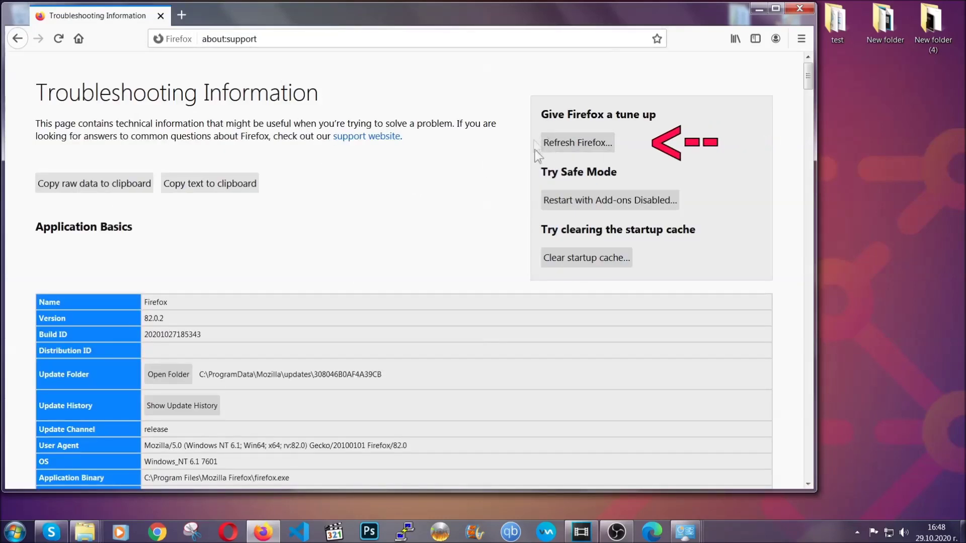
click(571, 147)
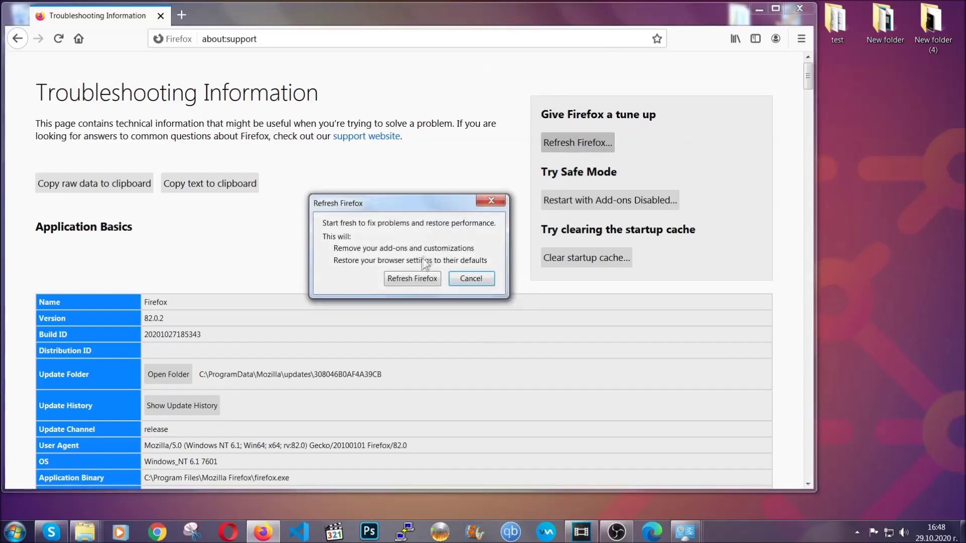
Confirm Refresh Firefox to reset add-ons and settings, then minimize the window.
click(410, 279)
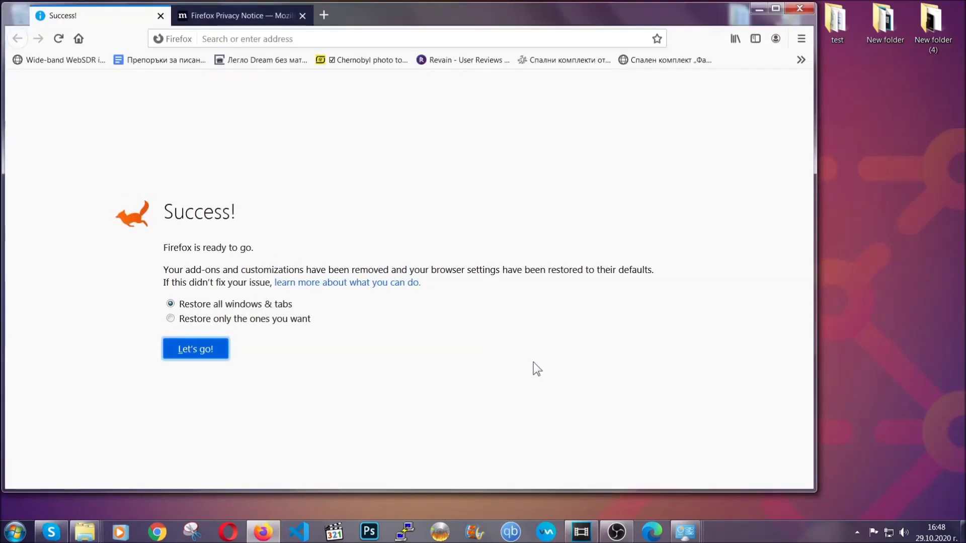
click(757, 9)
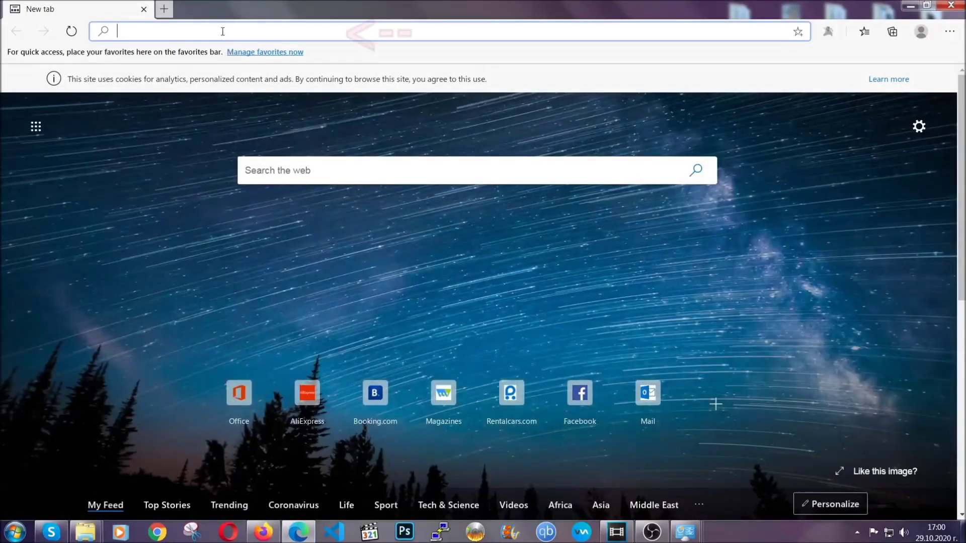
At edge://settings/clearBrowserData, clear Edge's browsing data for All time.
text(edge:)
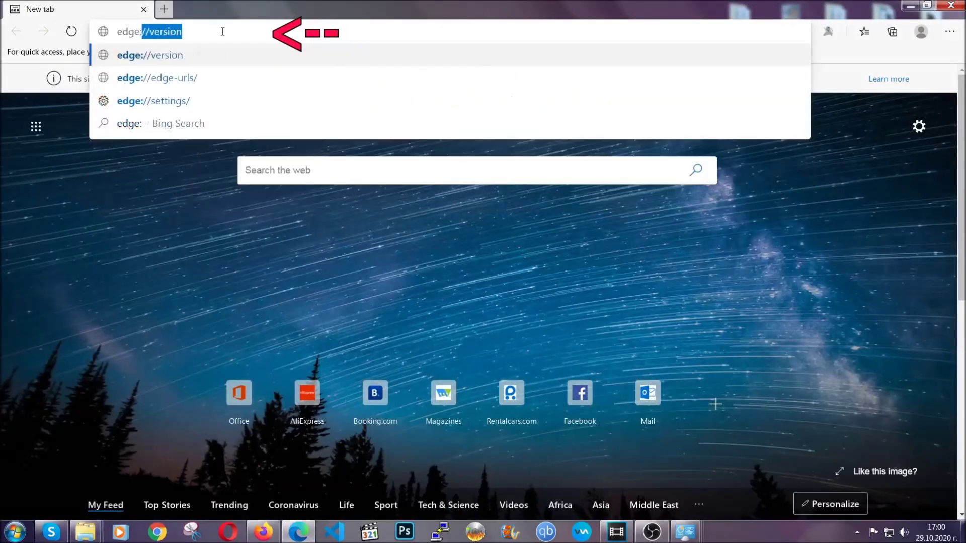
text(//settings/)
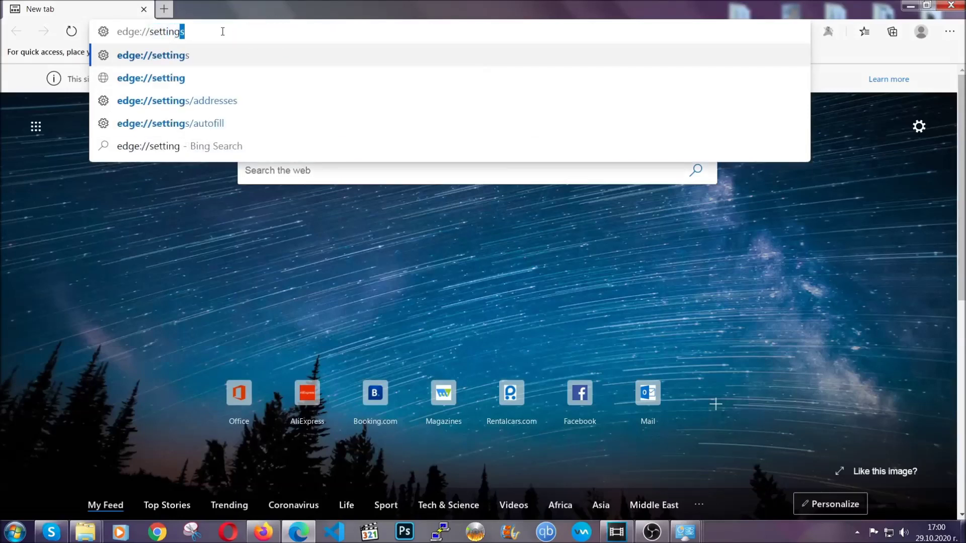
text(clear)
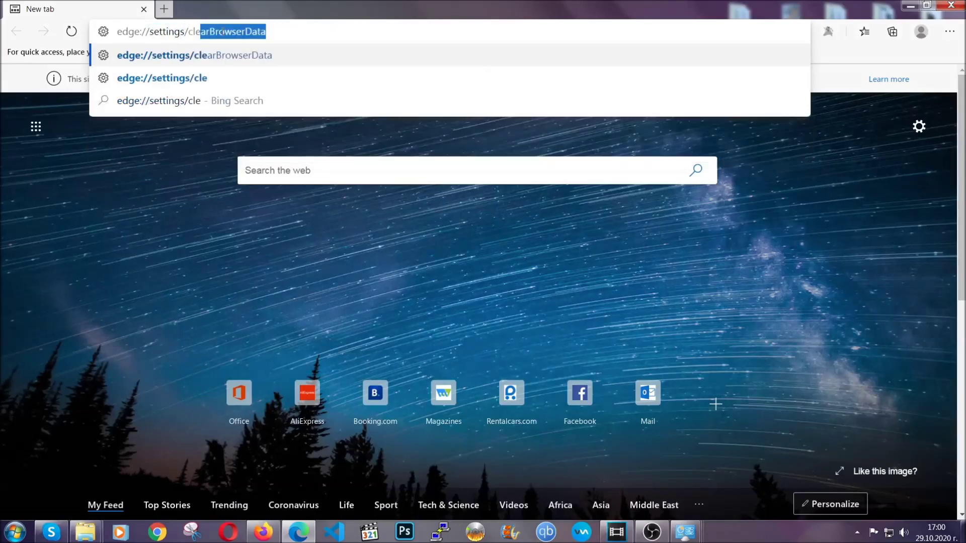
text(BrowserDa)
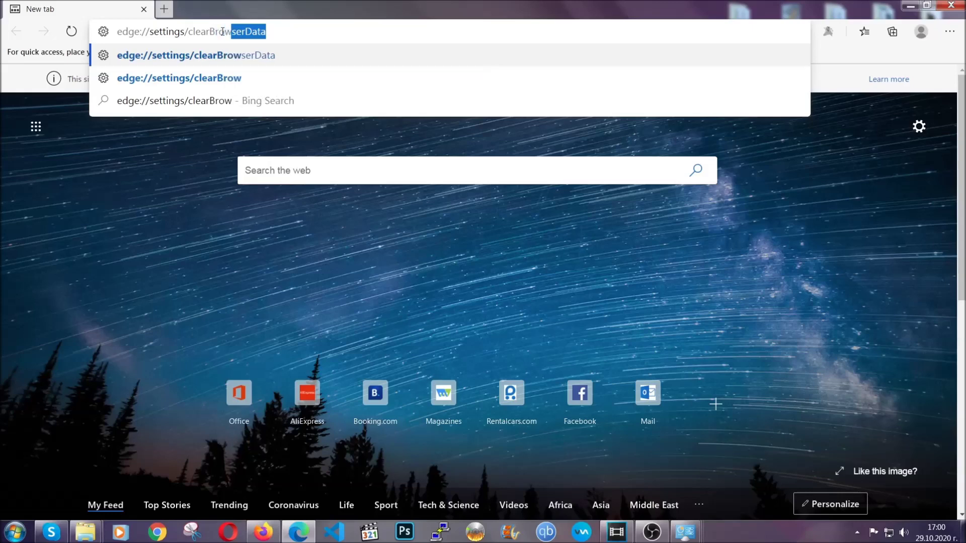
text(ta)
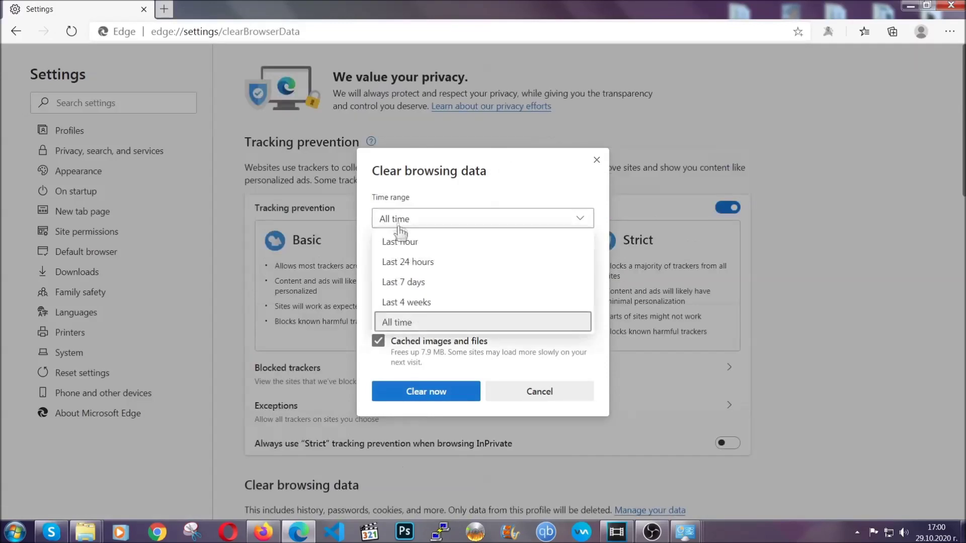
click(399, 325)
scroll(400, 322, down, 3)
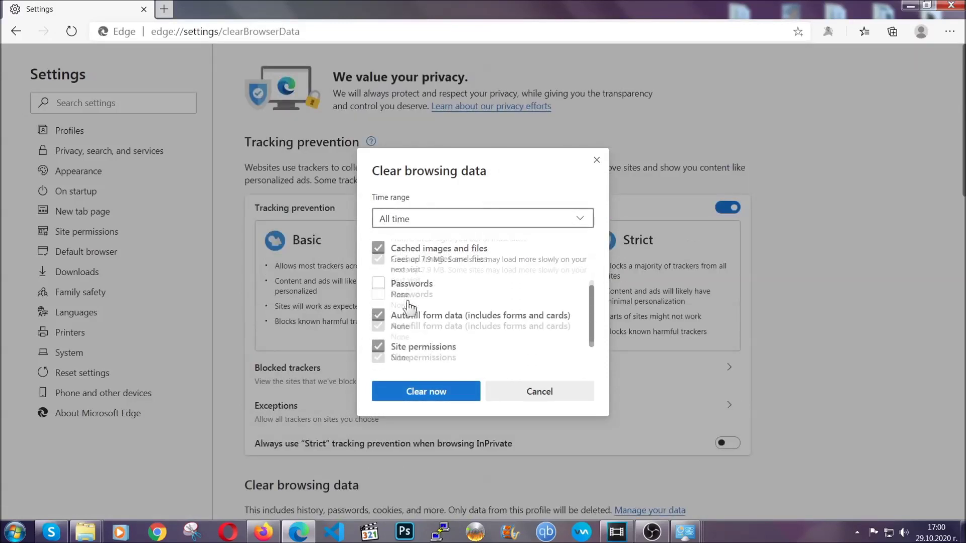
click(422, 393)
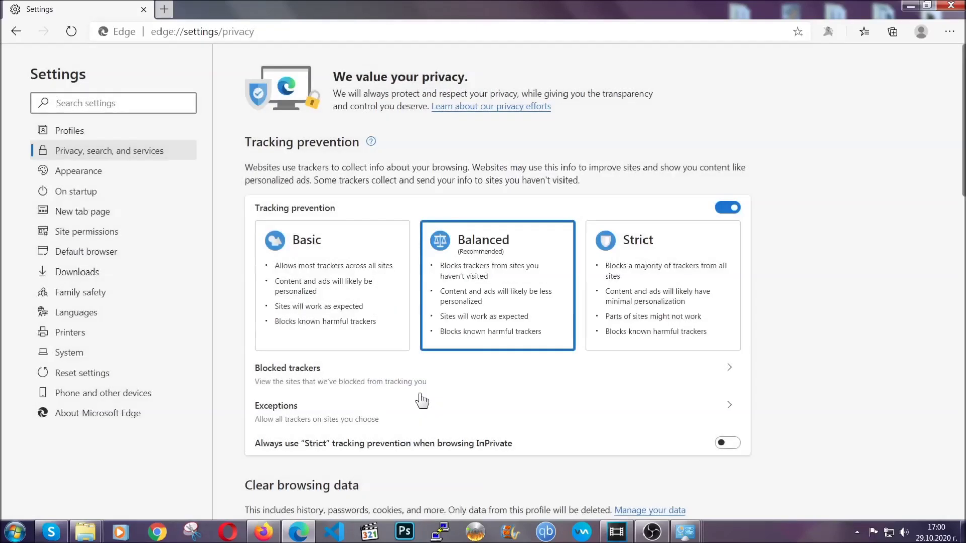
Remove Edge's single installed extension from the Extensions page and close Edge.
click(949, 32)
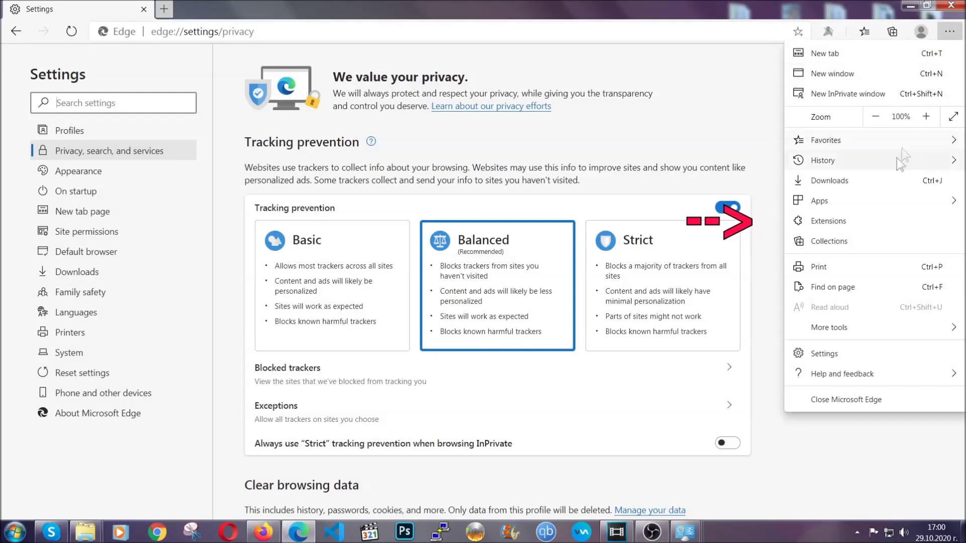
click(879, 214)
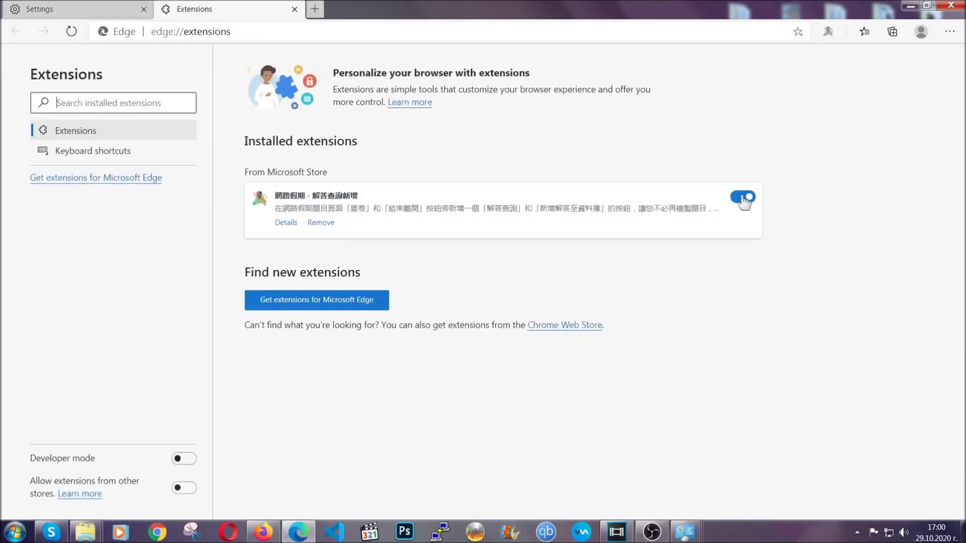
click(317, 224)
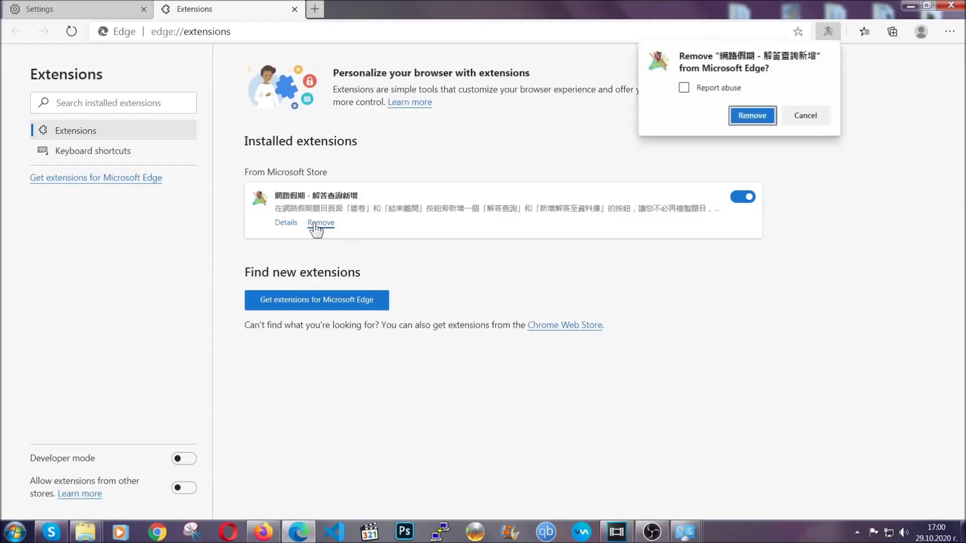
click(749, 115)
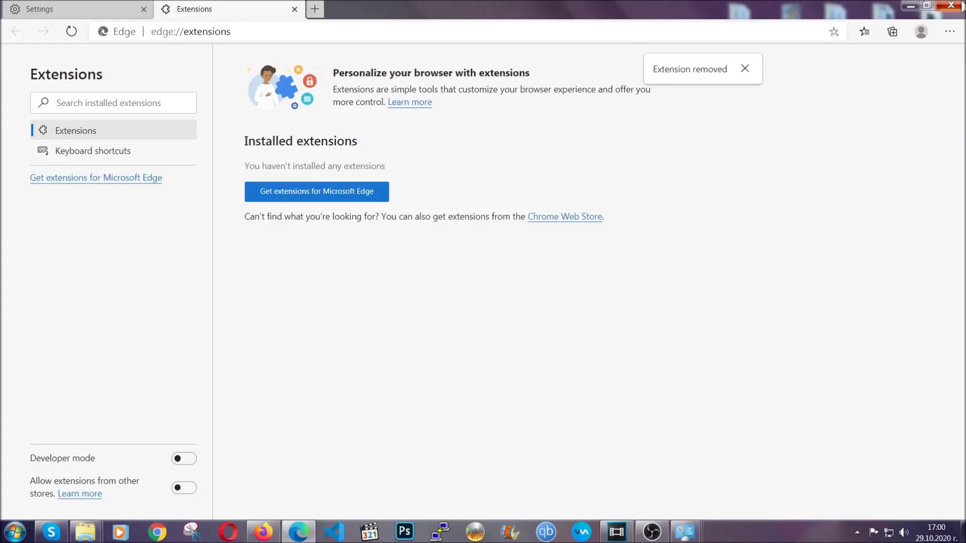
click(958, 5)
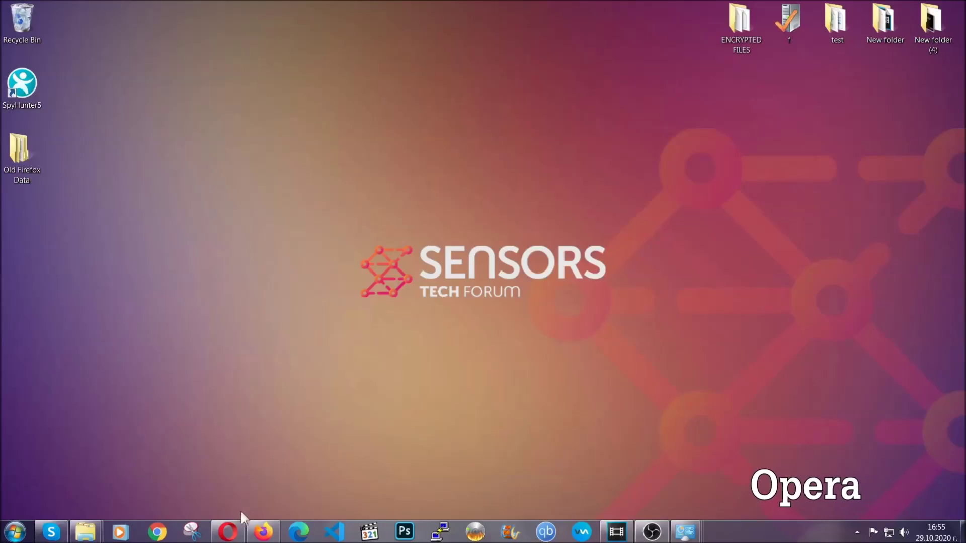
Switch to Opera and go to opera://settings/clearBrowserData.
click(236, 528)
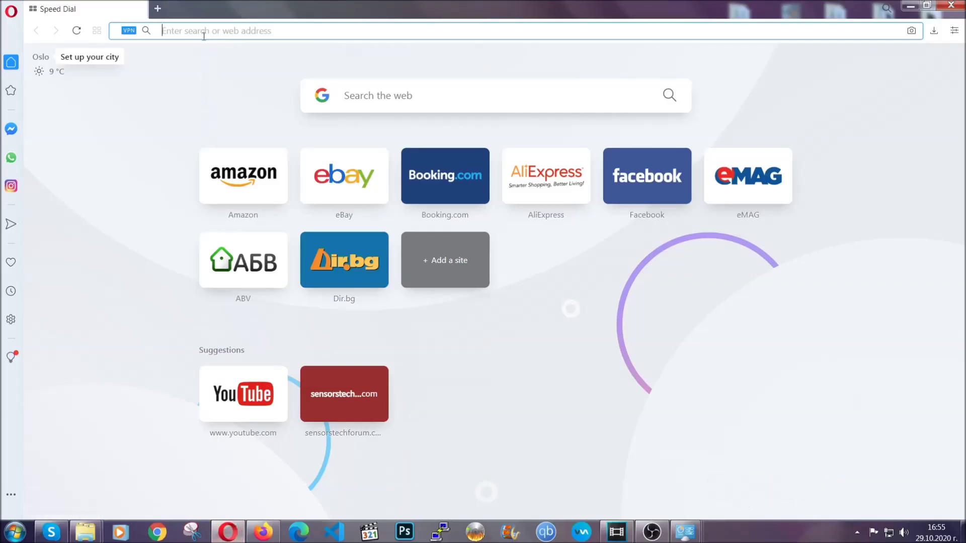
text(opera)
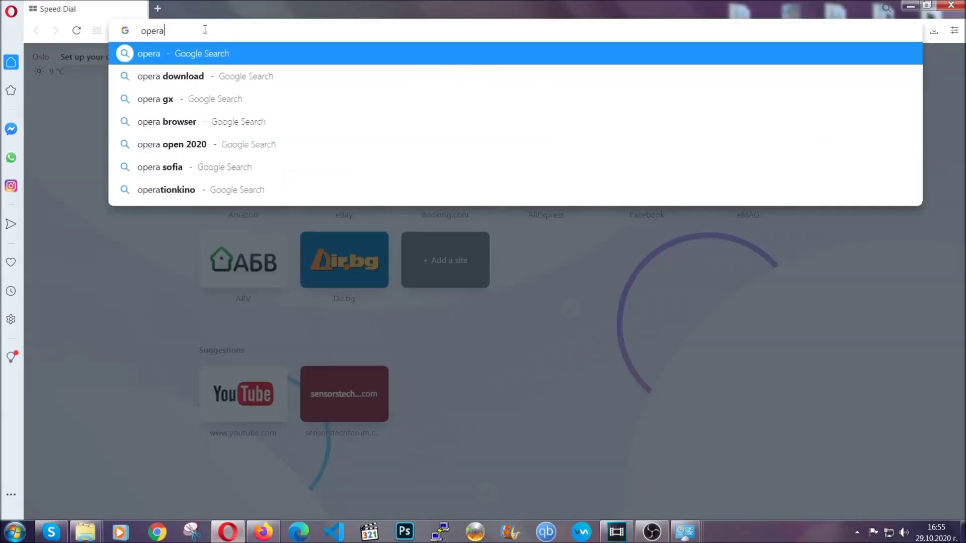
text(://se)
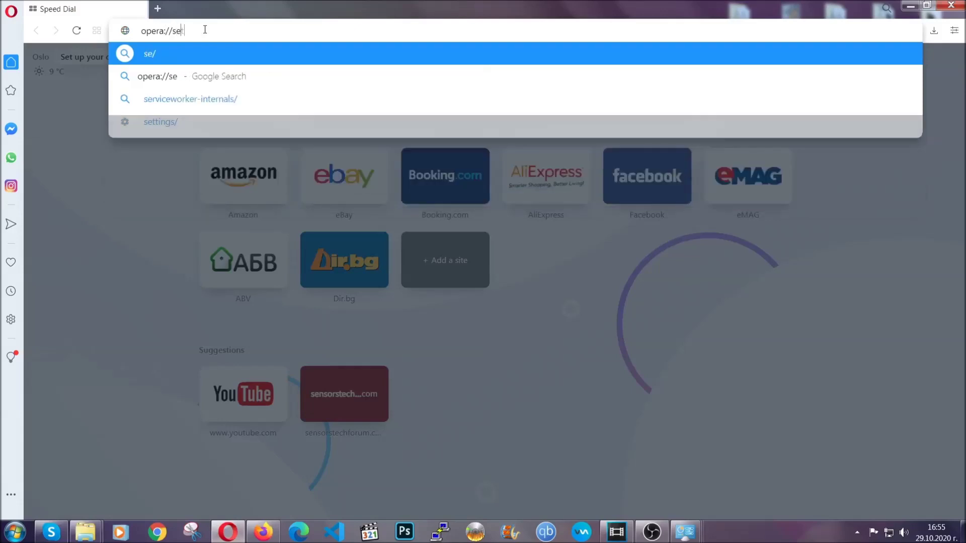
text(ttings/clearBrr)
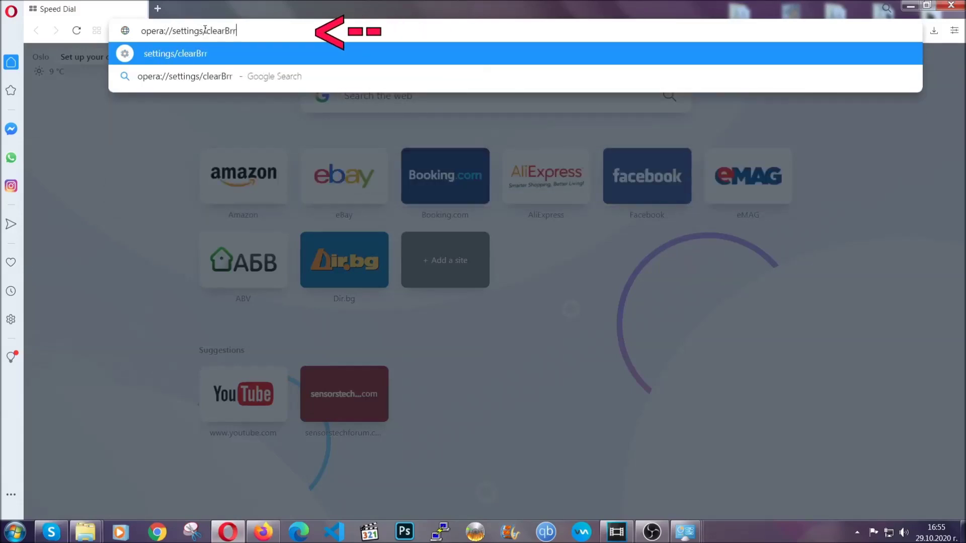
key(BackSpace)
text(owserD)
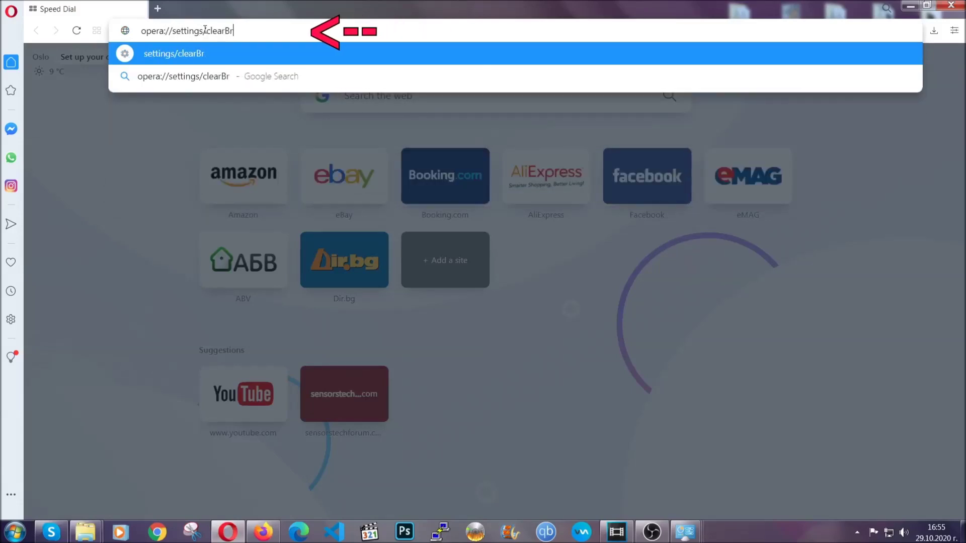
text(ata)
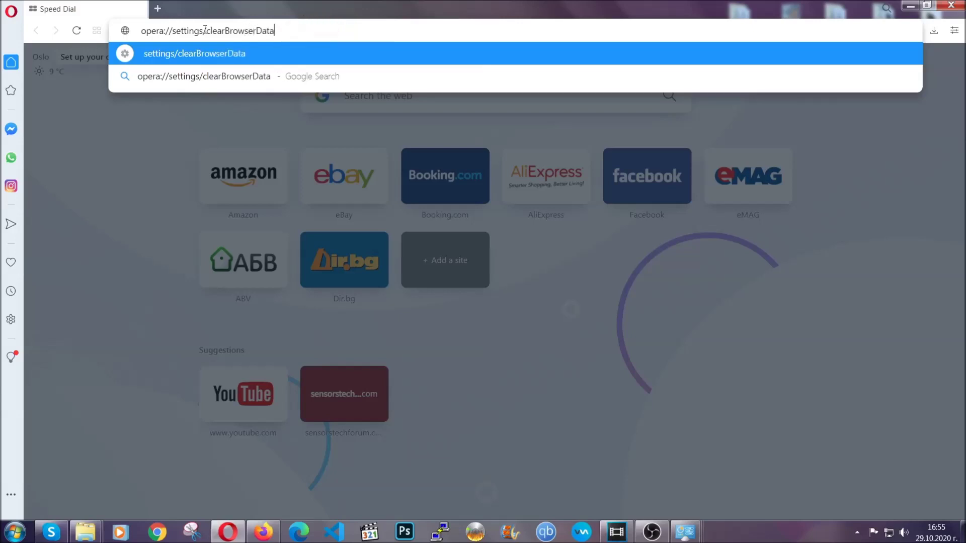
key(Return)
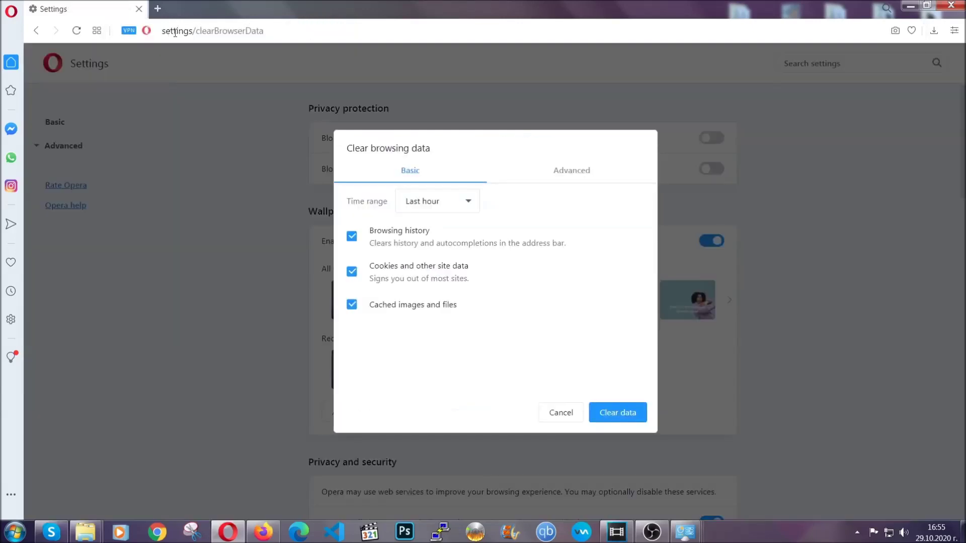
On the Advanced tab, clear All time data with Site Settings ticked and passwords left unticked.
click(568, 175)
click(475, 202)
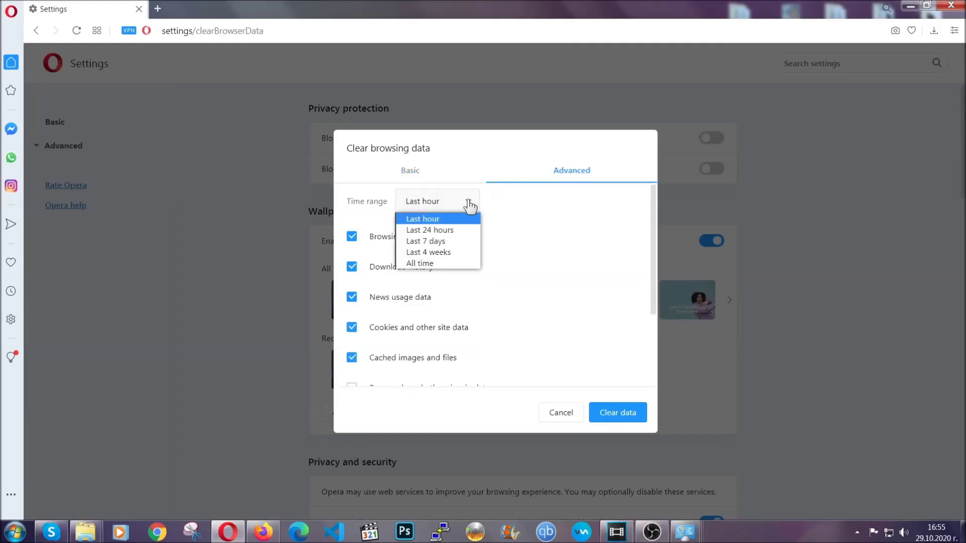
click(435, 261)
scroll(441, 269, down, 3)
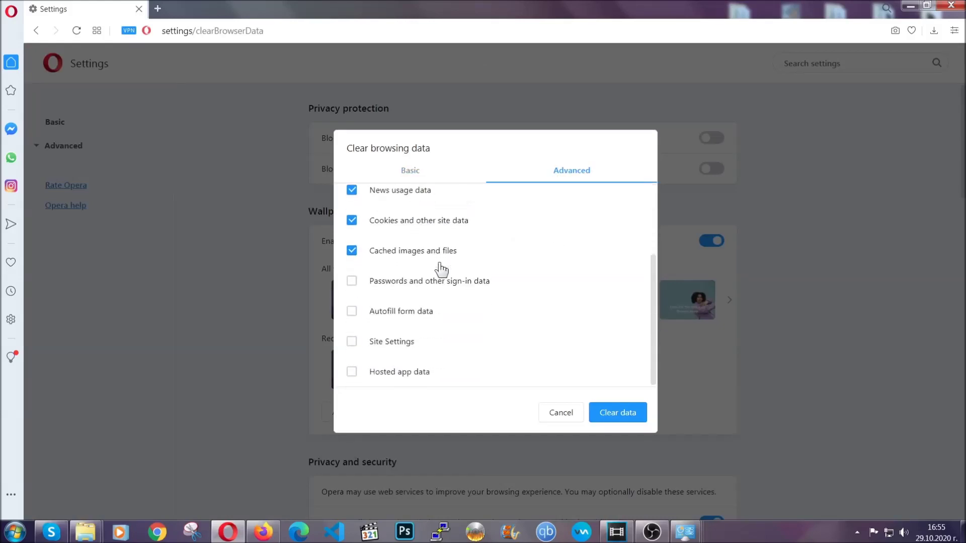
click(397, 344)
click(615, 415)
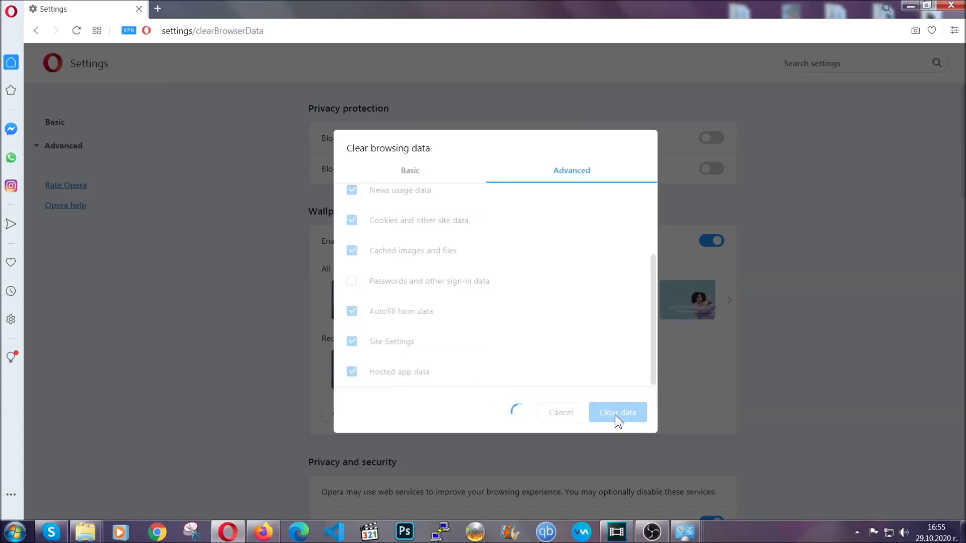